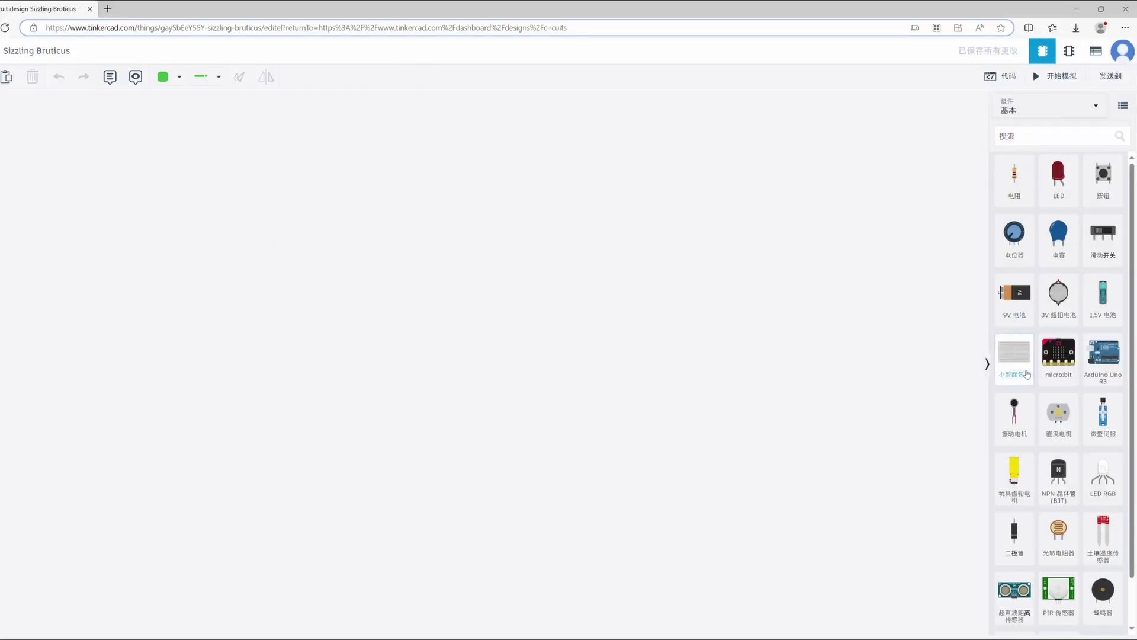
Step: Place a small breadboard, a 9V battery above it, a gear motor beside it, and a slide switch across breadboard columns 14–16
drag(1027, 373, 454, 361)
drag(1015, 292, 319, 159)
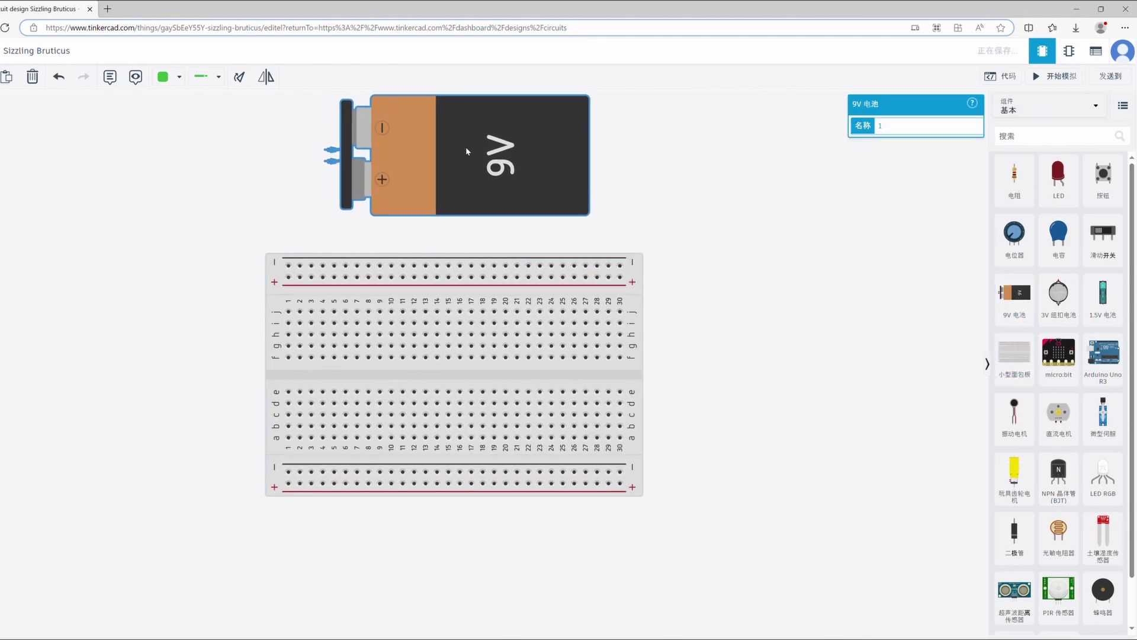
drag(1015, 479, 709, 325)
drag(1103, 234, 462, 374)
click(462, 374)
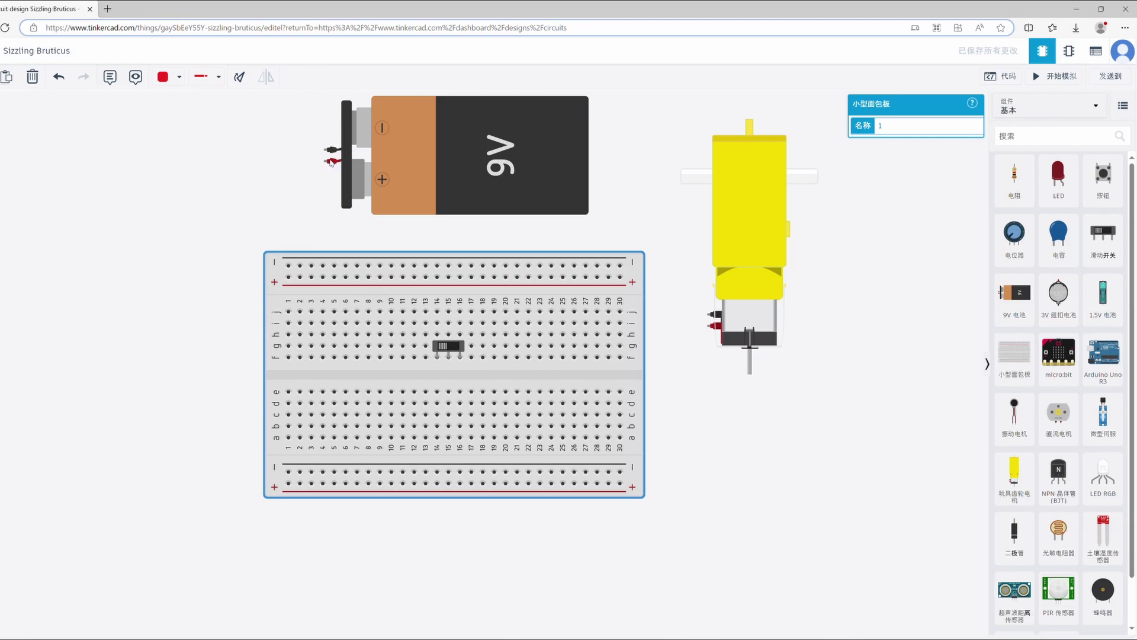
Step: Wire the battery's positive terminal to the breadboard's upper positive rail in red, routing it around the corner with right-angle bends
click(325, 161)
click(306, 161)
click(305, 273)
click(312, 277)
click(306, 161)
Step: Wire the battery's negative terminal to the upper negative rail in black, running it outside the red wire
click(214, 108)
click(179, 78)
click(193, 114)
click(325, 150)
click(295, 150)
click(294, 259)
click(301, 265)
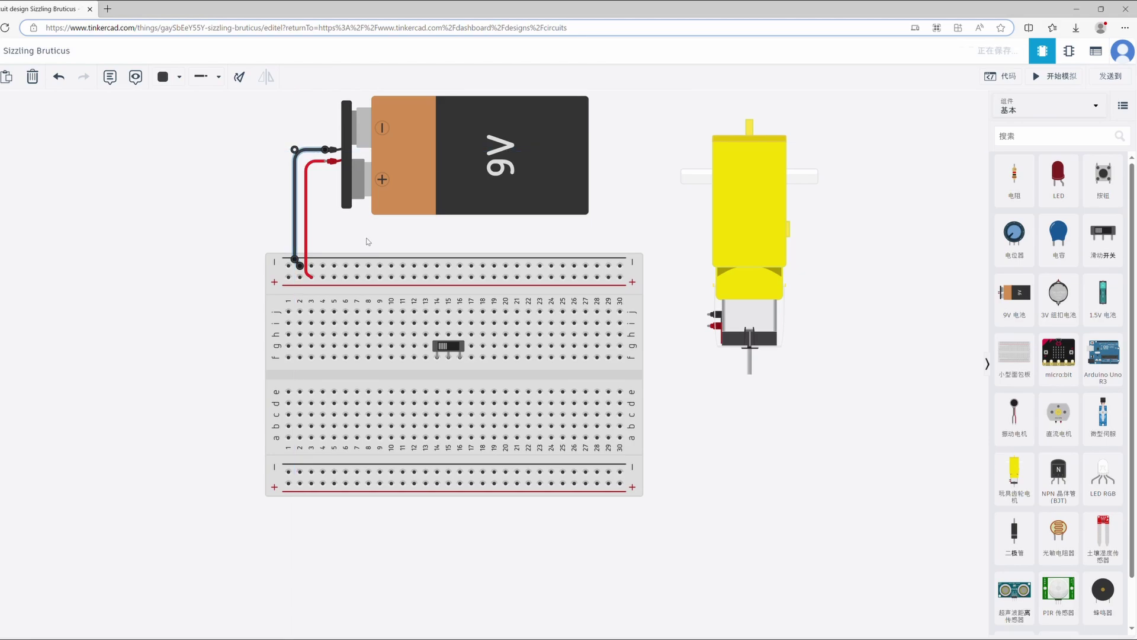
click(370, 245)
Step: Wire the motor's negative terminal to the upper negative rail at column 30 in black with two bends
click(709, 315)
click(671, 314)
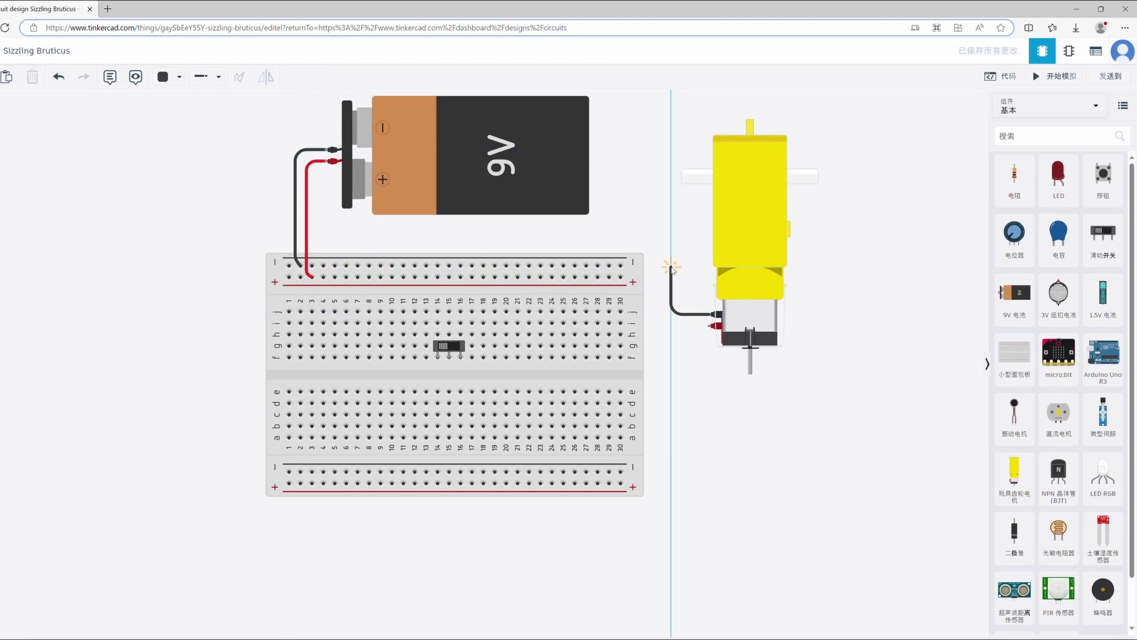
click(671, 264)
click(620, 266)
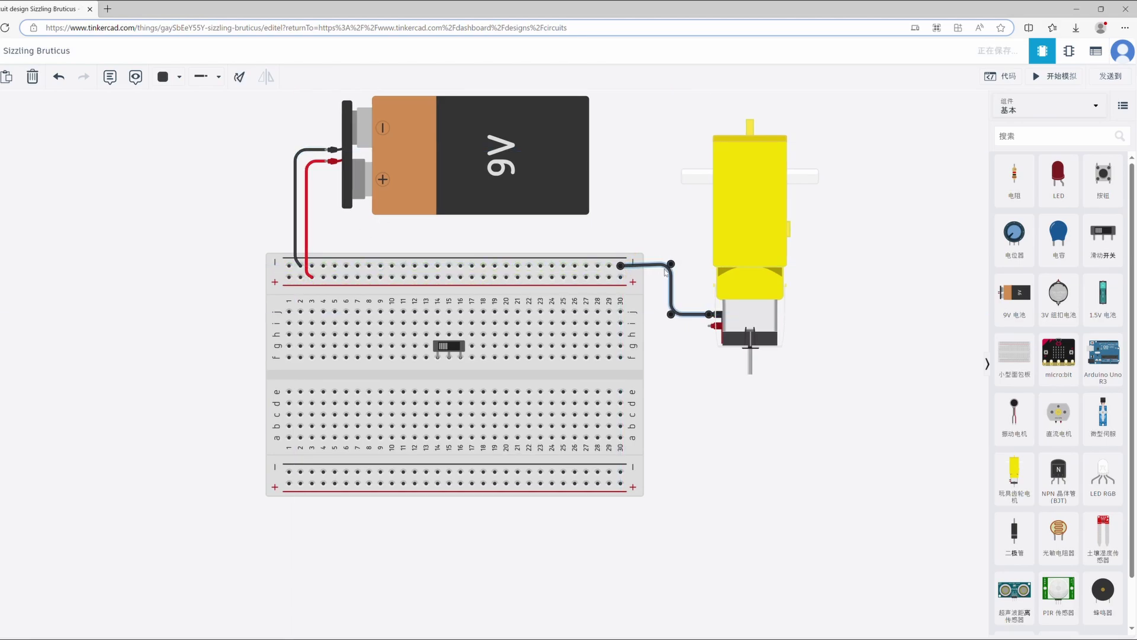
click(671, 259)
Step: Wire the motor's positive terminal to the switch's common pin at column 15, row h, in red
click(172, 76)
click(356, 225)
click(717, 326)
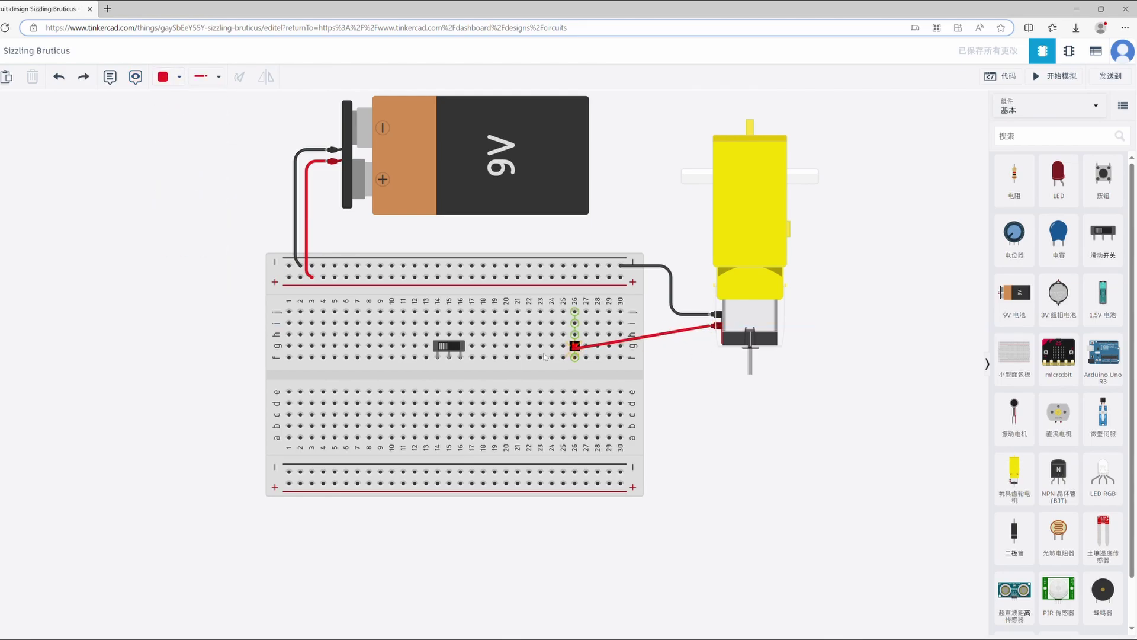
click(449, 335)
Step: Wire the switch's outer pin at column 16, row j, to the upper positive rail in red
click(460, 312)
click(468, 307)
click(468, 280)
click(460, 277)
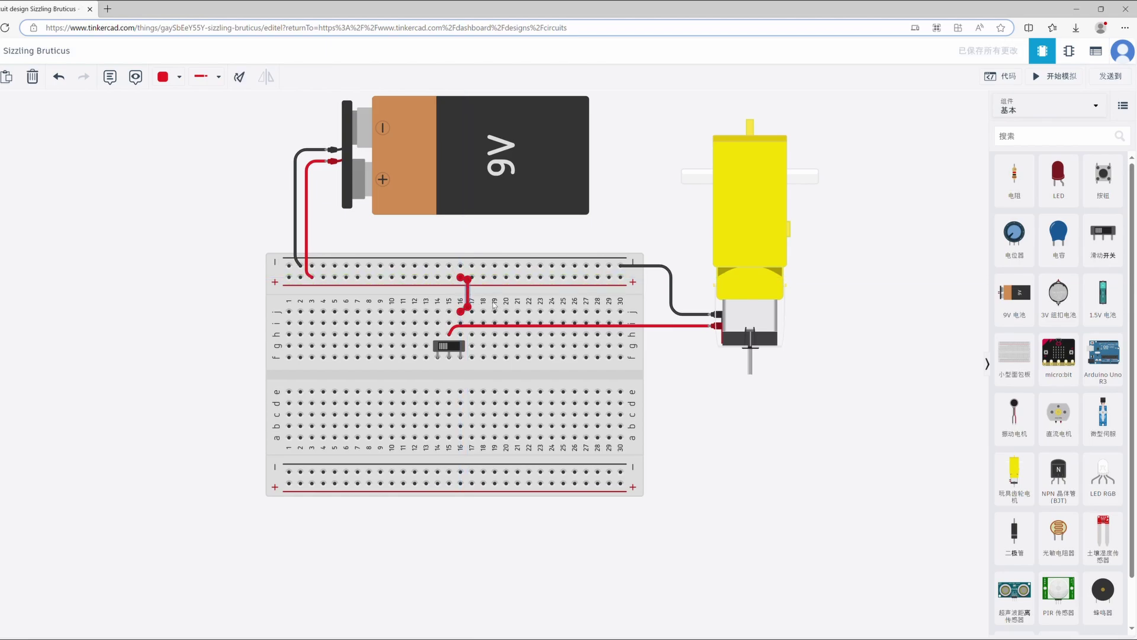
Step: Simulate the circuit and toggle the slide switch to test the single motor
click(1058, 76)
click(443, 352)
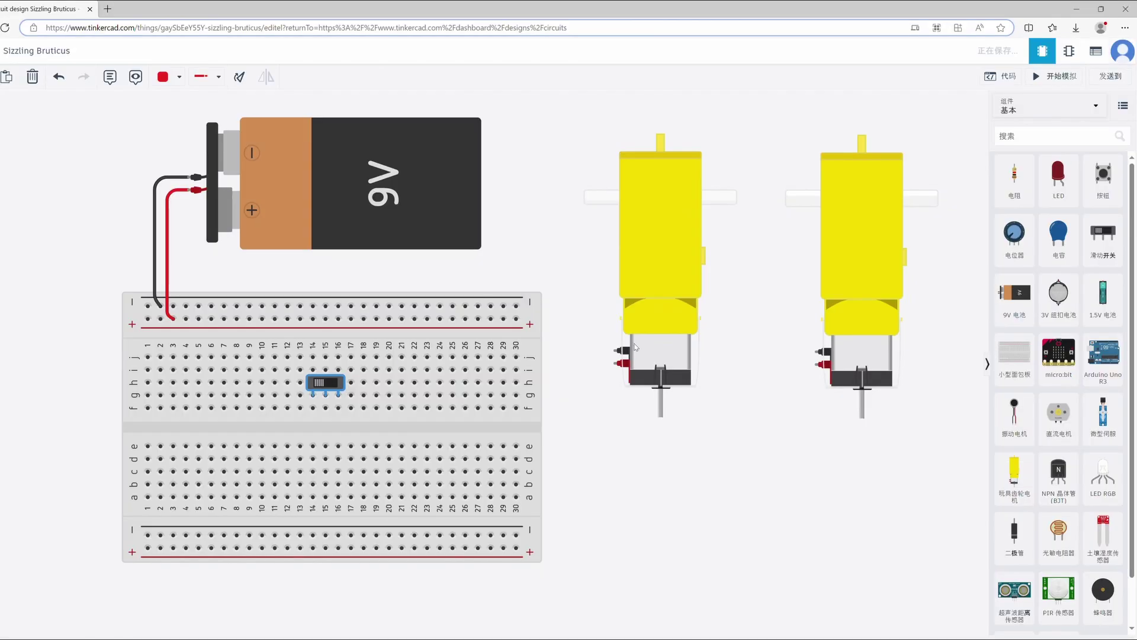
Step: Wire the positive terminal of the motor nearest the breadboard to column 16, row i, in red
drag(624, 363, 377, 385)
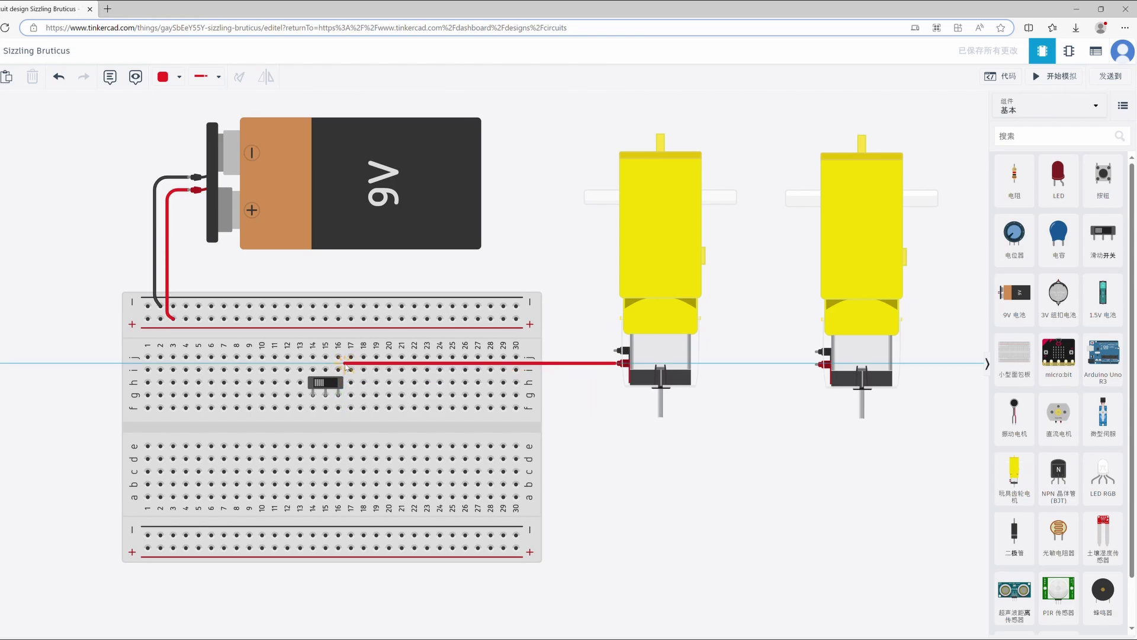
click(345, 363)
click(339, 370)
Step: Wire the farther motor's positive terminal to column 14, row f, in red, and straighten the wire's lower run
click(823, 364)
click(758, 364)
click(758, 420)
click(315, 420)
click(312, 408)
drag(317, 421, 317, 418)
drag(759, 420, 759, 418)
click(726, 403)
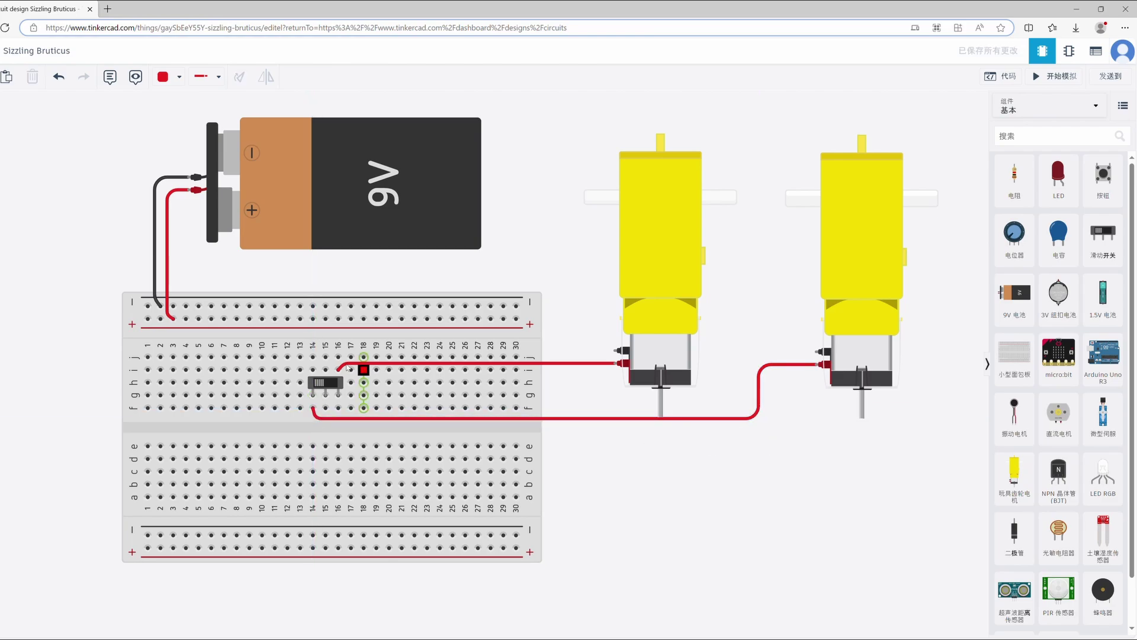
Step: Wire the switch's common pin at column 15, row i, to the upper positive rail in red
click(329, 373)
click(325, 369)
click(318, 327)
click(325, 318)
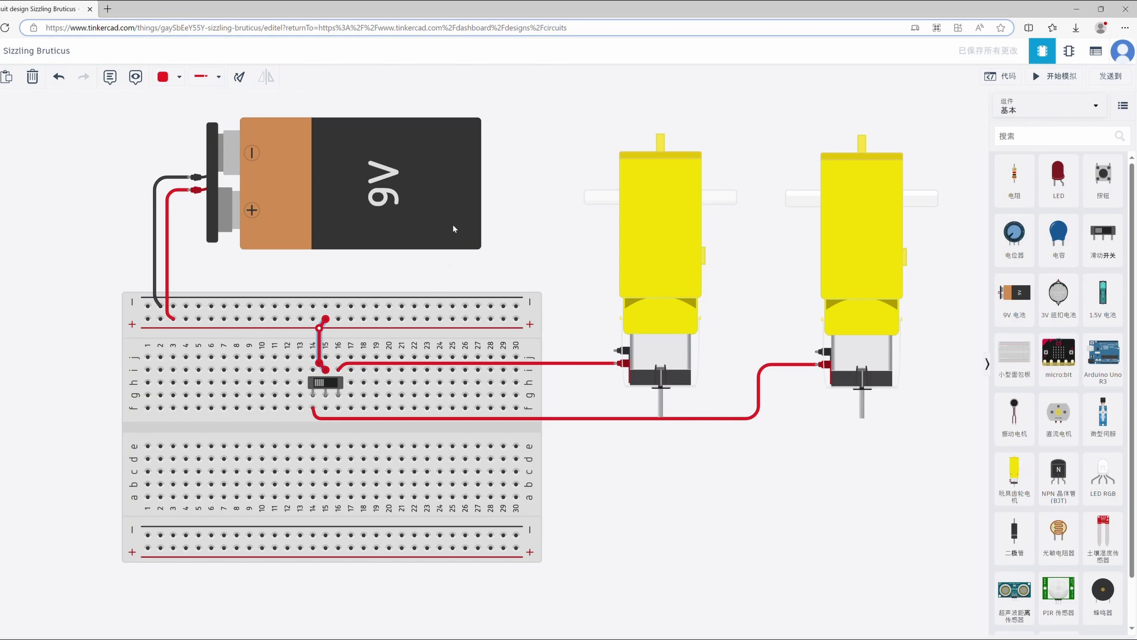
click(453, 225)
click(614, 277)
Step: Wire the nearer motor's negative terminal to the upper negative rail at column 30 in black
click(179, 77)
click(176, 112)
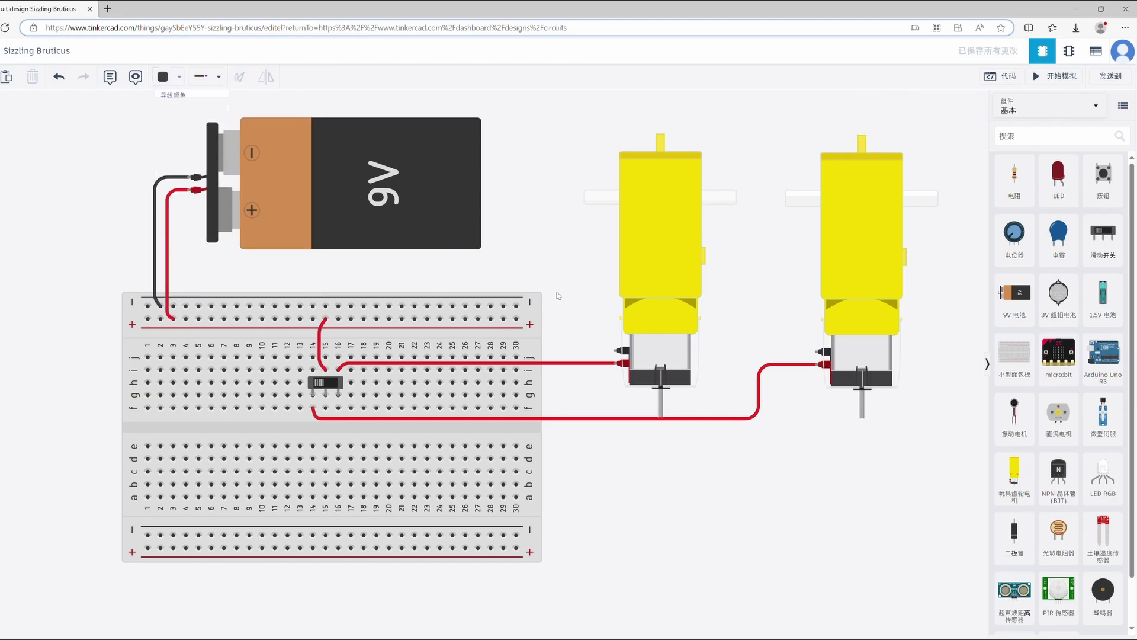
click(616, 351)
click(581, 350)
click(580, 300)
click(516, 306)
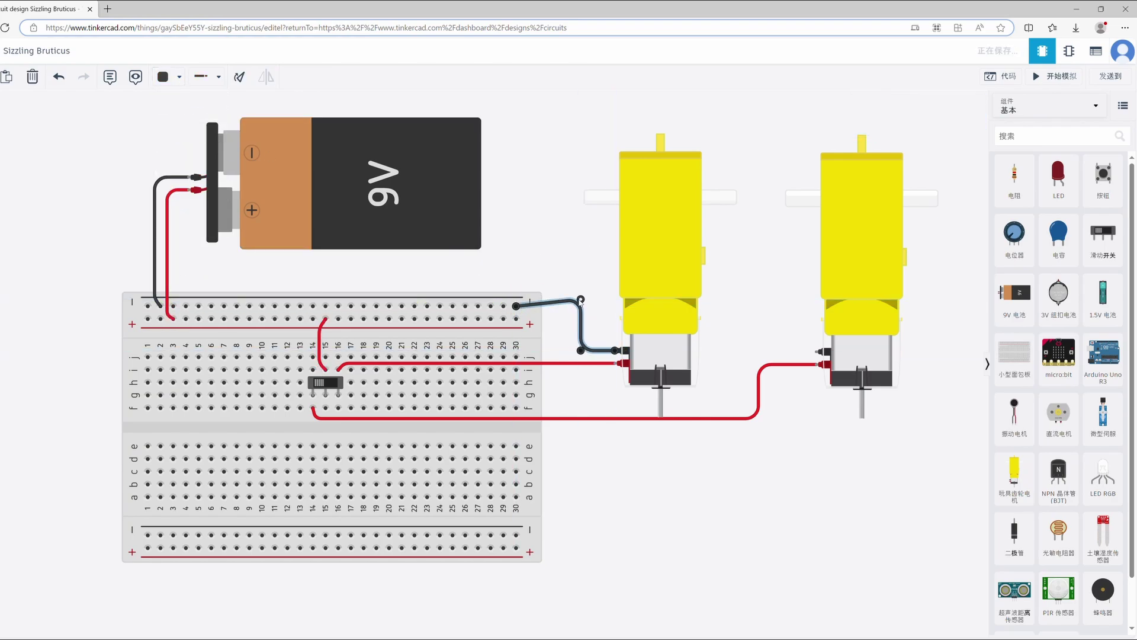
Step: Wire the farther motor's negative terminal to the upper negative rail near column 29 in black, routing it behind the nearer motor
click(828, 351)
click(759, 350)
click(757, 282)
click(509, 290)
click(503, 305)
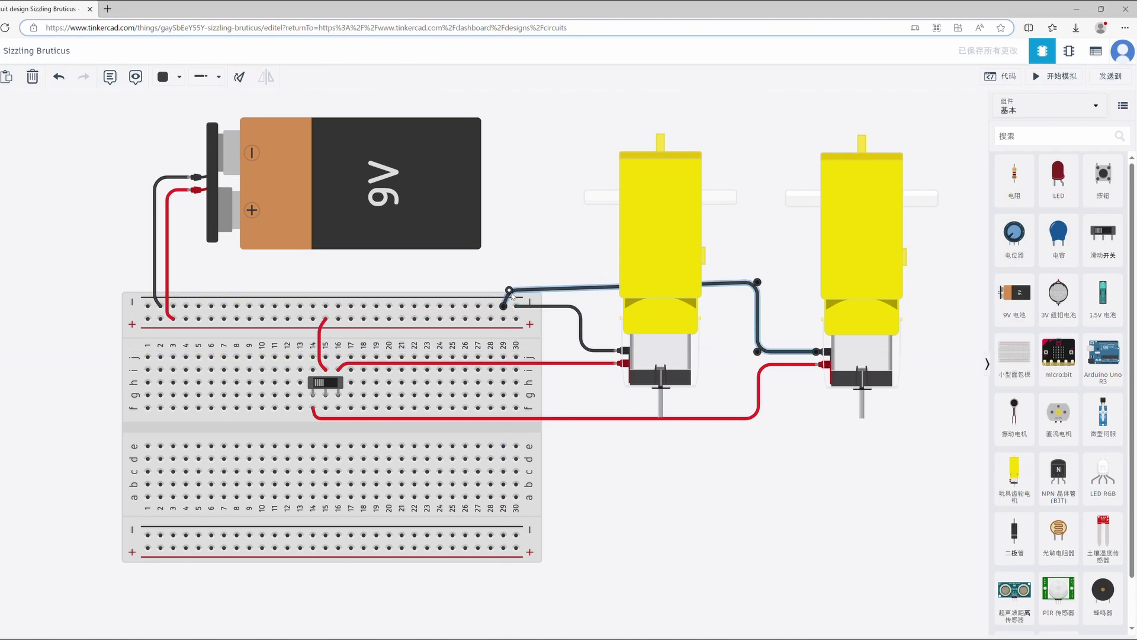
click(752, 274)
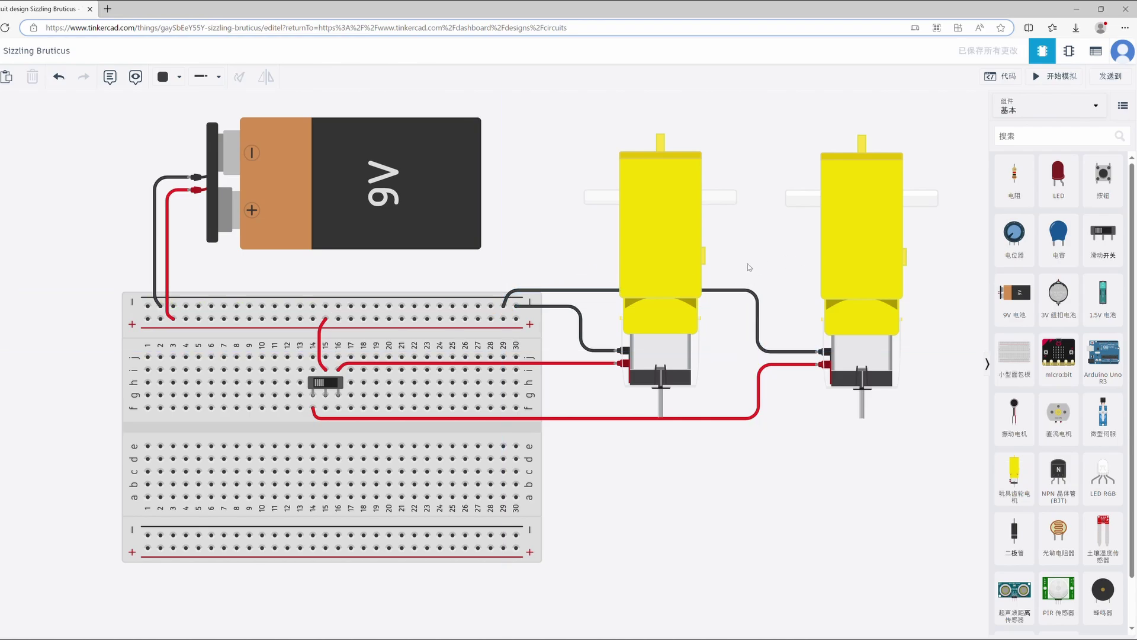
Step: Simulate the two-motor circuit and toggle the slide switch to test which motor it powers
click(1057, 76)
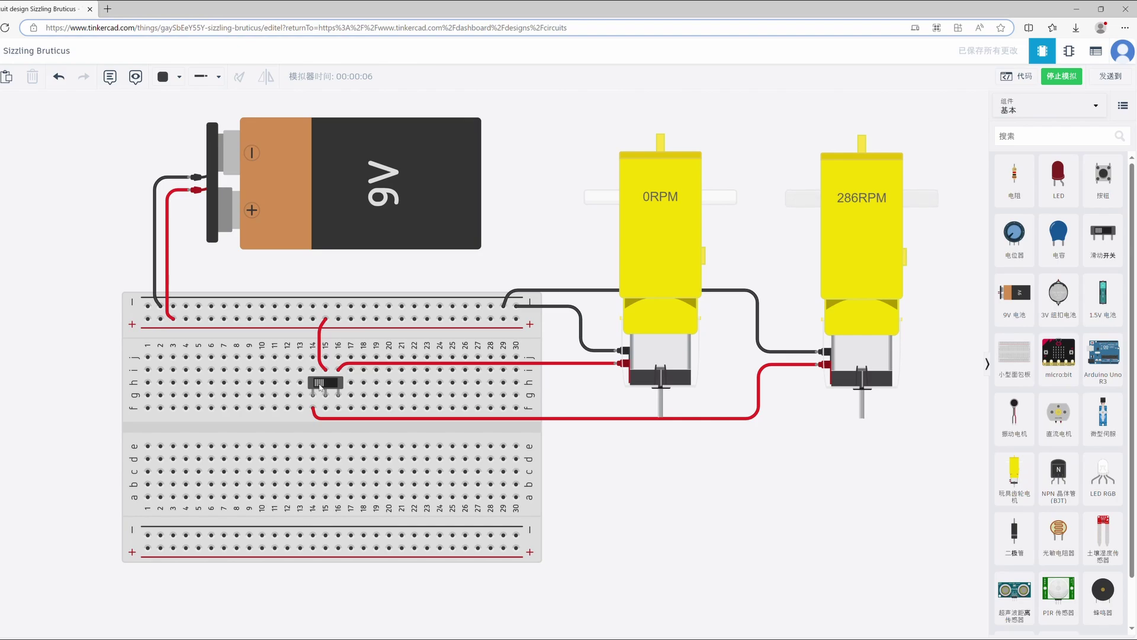
click(320, 386)
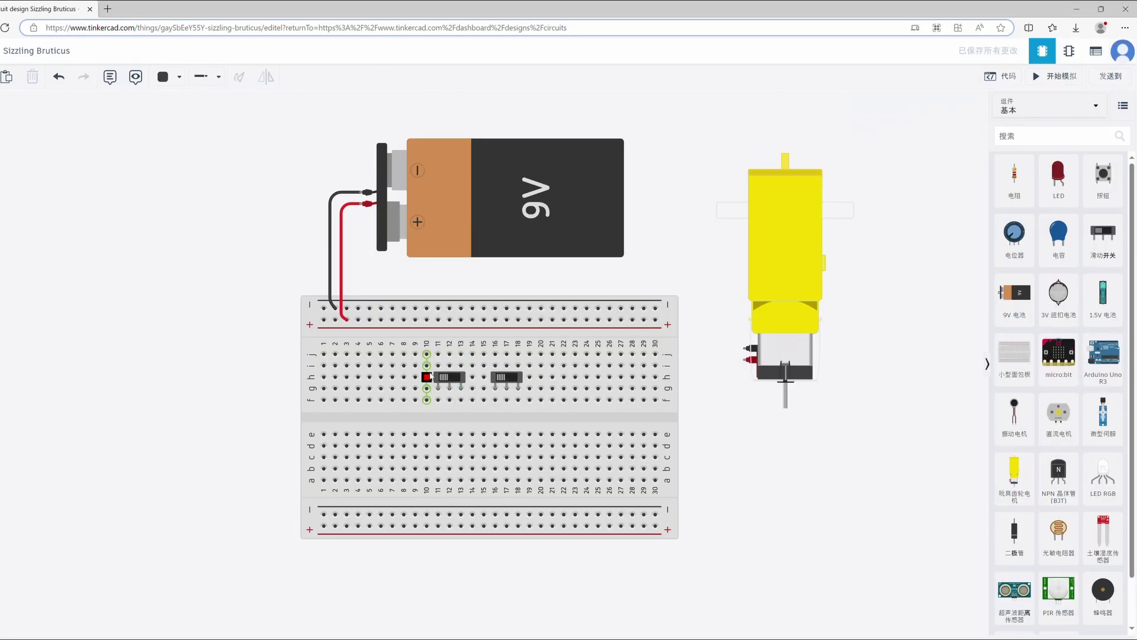
Step: Connect the two switches' outermost pins, at columns 11 and 18, to the upper negative rail with black wires
click(432, 362)
click(436, 308)
click(519, 365)
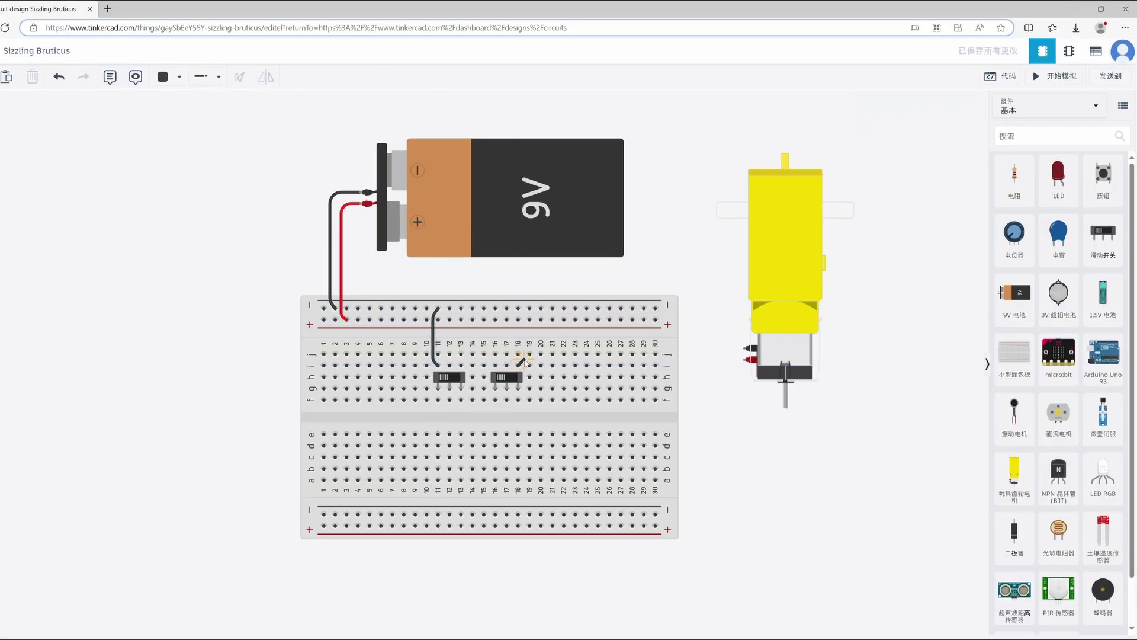
click(524, 309)
Step: Connect the two switches' facing inner pins, at columns 13 and 16, to the upper positive rail with red wires
click(163, 77)
click(178, 118)
click(463, 364)
click(461, 320)
click(496, 365)
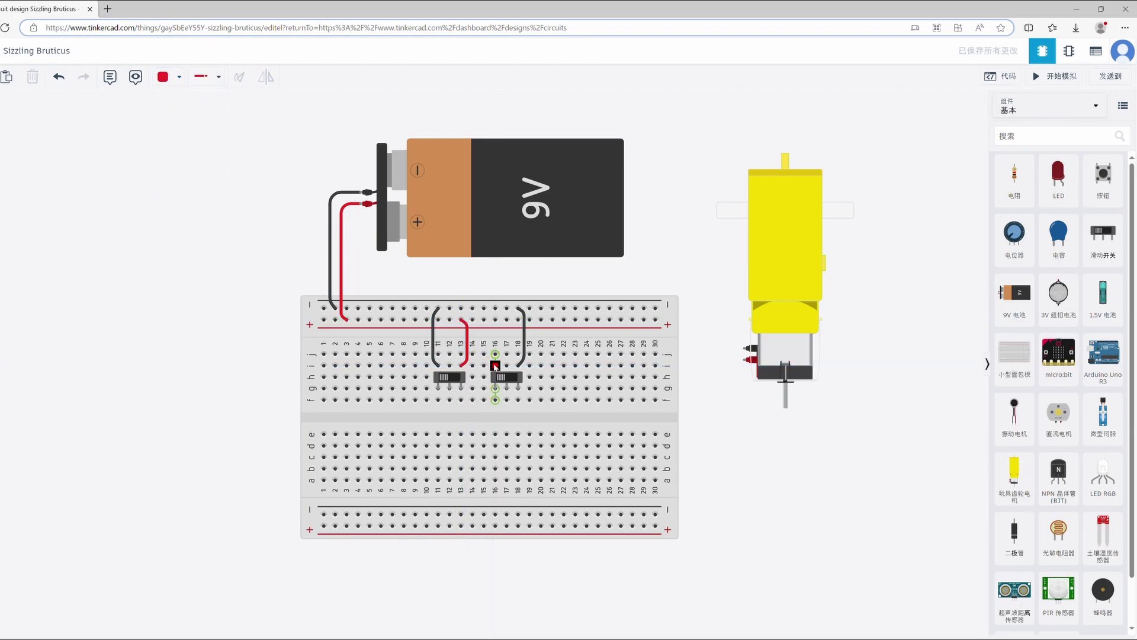
click(494, 320)
Step: Wire the motor's negative terminal to the second switch's common pin at column 17, row f, in green
click(179, 77)
click(178, 182)
click(749, 349)
click(707, 348)
click(706, 406)
click(506, 400)
click(745, 449)
Step: Wire the motor's positive terminal to the first switch's common pin at column 12, row f, in turquoise
click(179, 76)
click(178, 200)
click(750, 360)
click(717, 360)
click(717, 419)
click(450, 418)
click(451, 401)
click(808, 468)
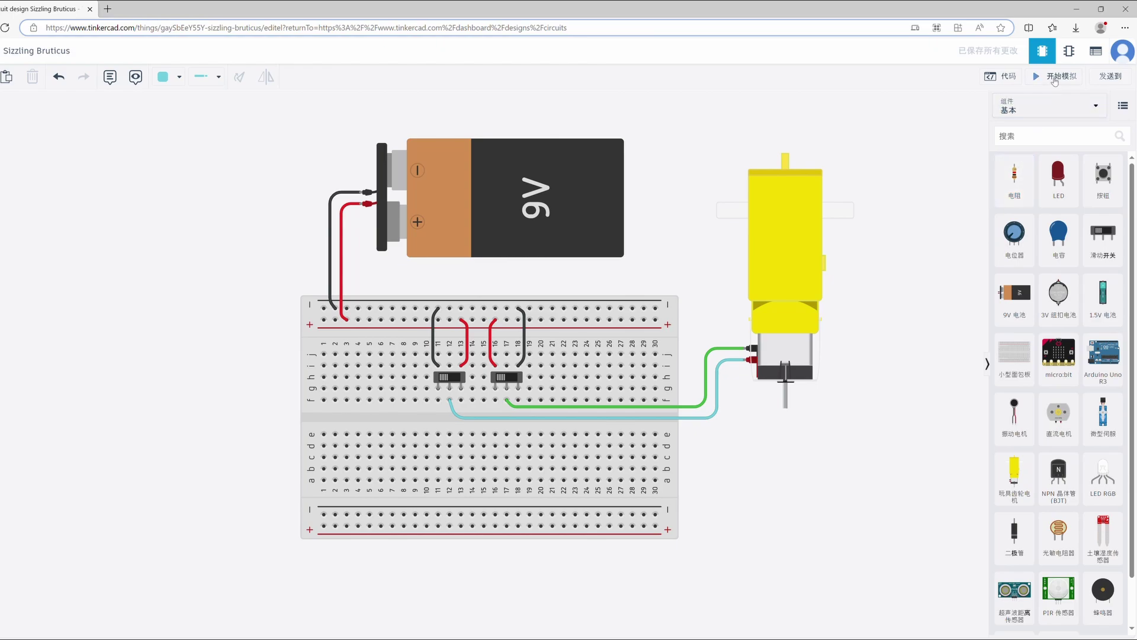
Step: Simulate the two-switch circuit and toggle the first switch, the second, and the first again to test the motor's direction
click(1057, 76)
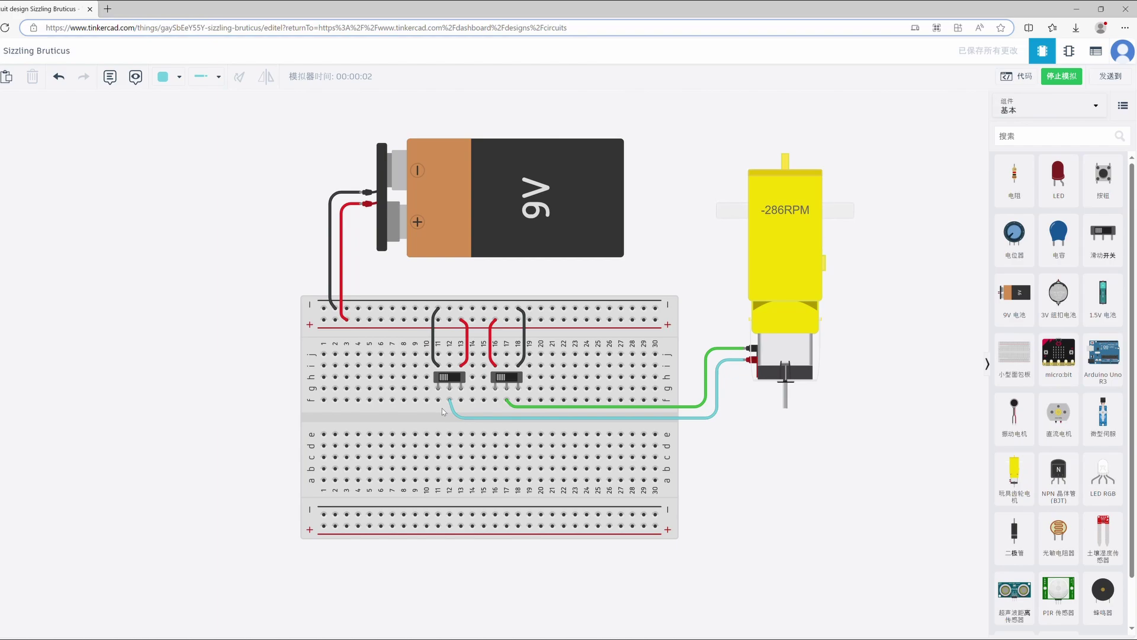
click(447, 378)
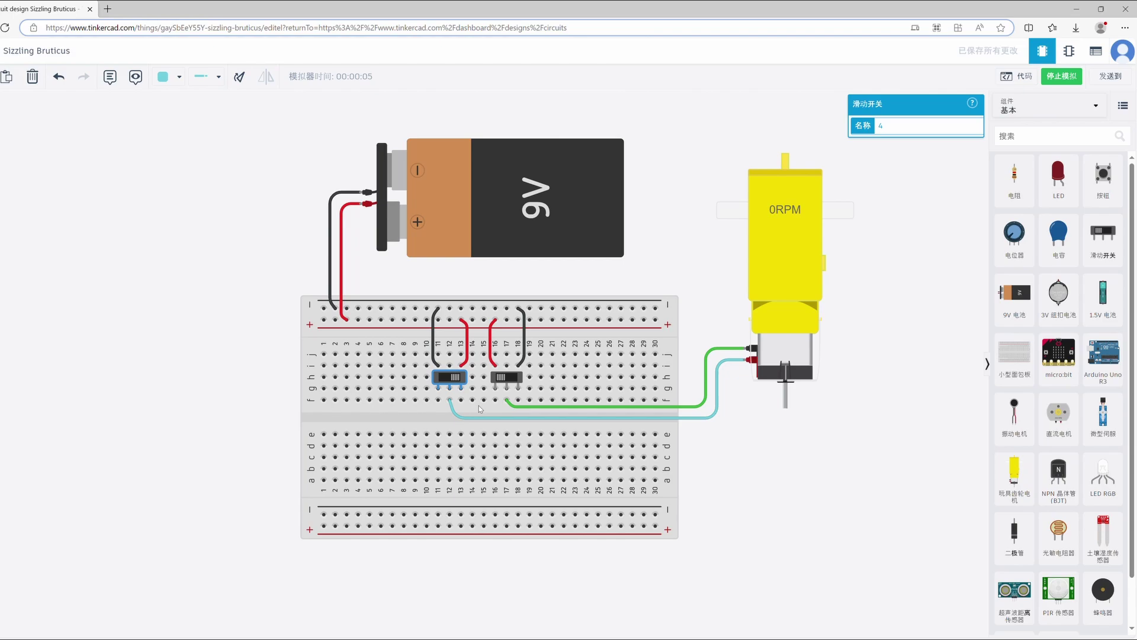
click(503, 379)
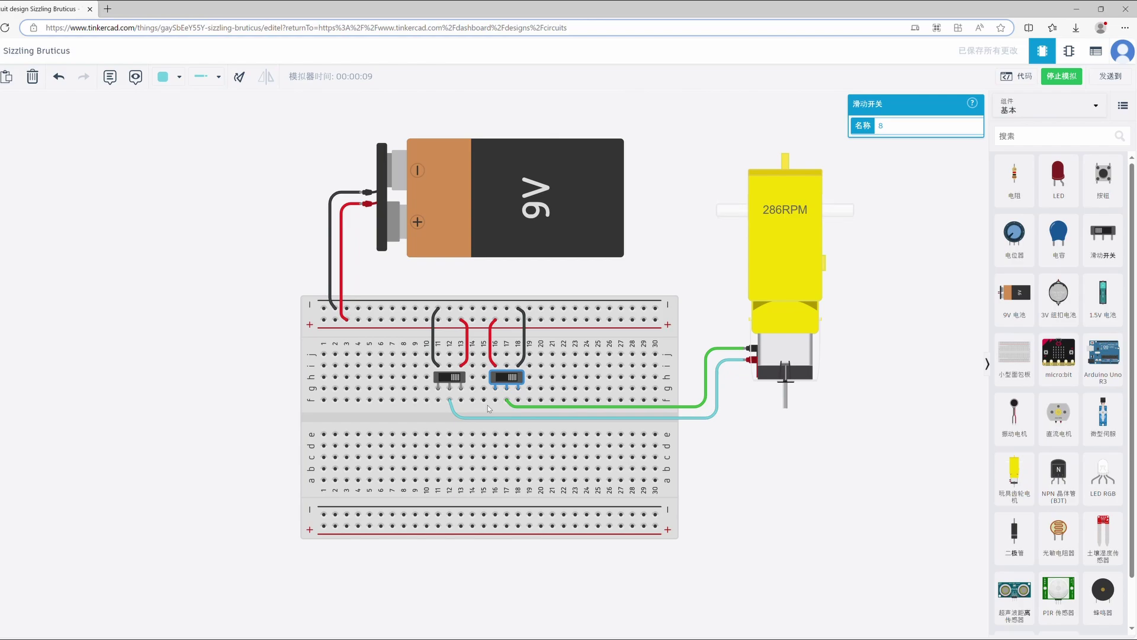
click(457, 380)
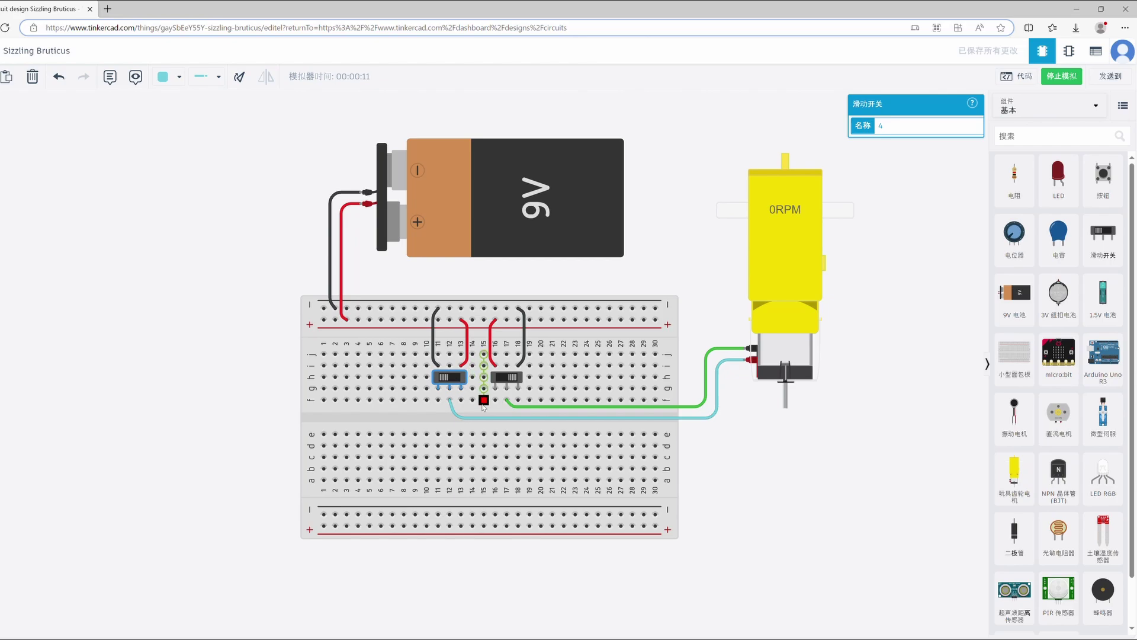